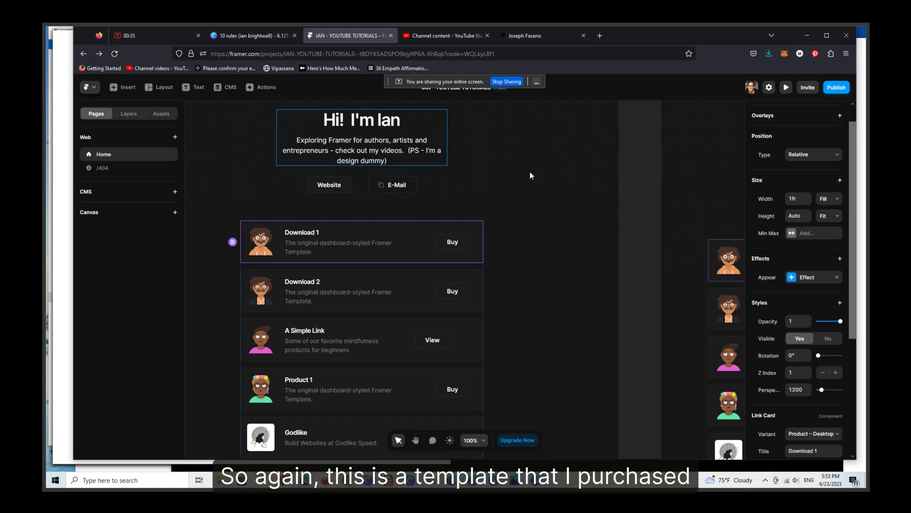
# Zoom the canvas out to 50% and inspect the Download 2, A Simple Link, Product 1 and Godlike cards
pyautogui.click(484, 447)
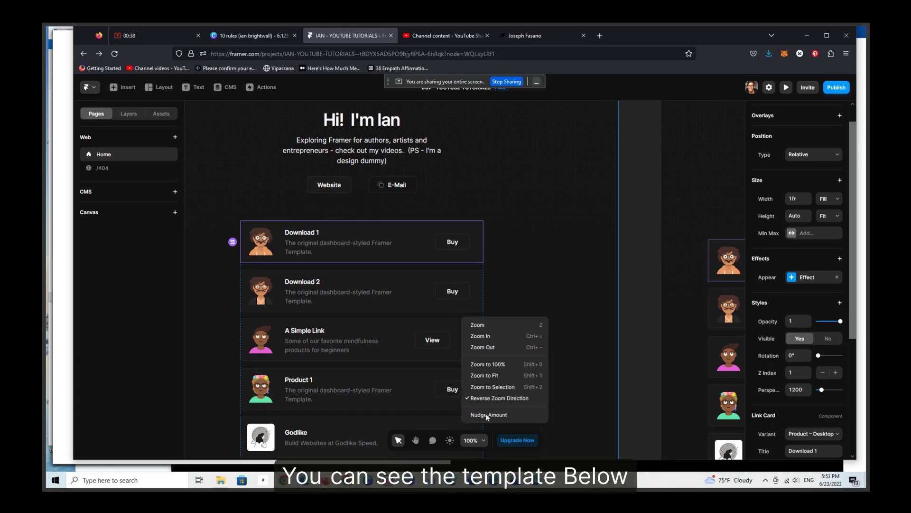
pyautogui.click(490, 347)
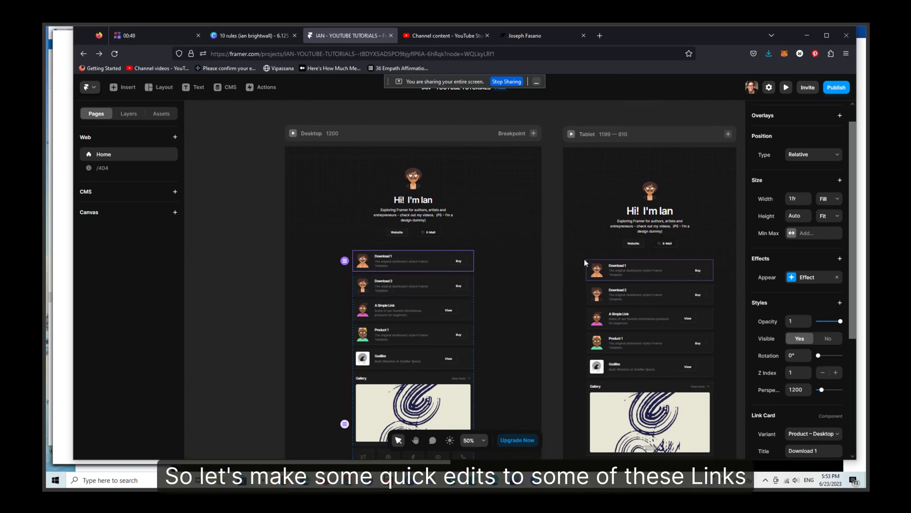
pyautogui.click(391, 279)
pyautogui.click(398, 306)
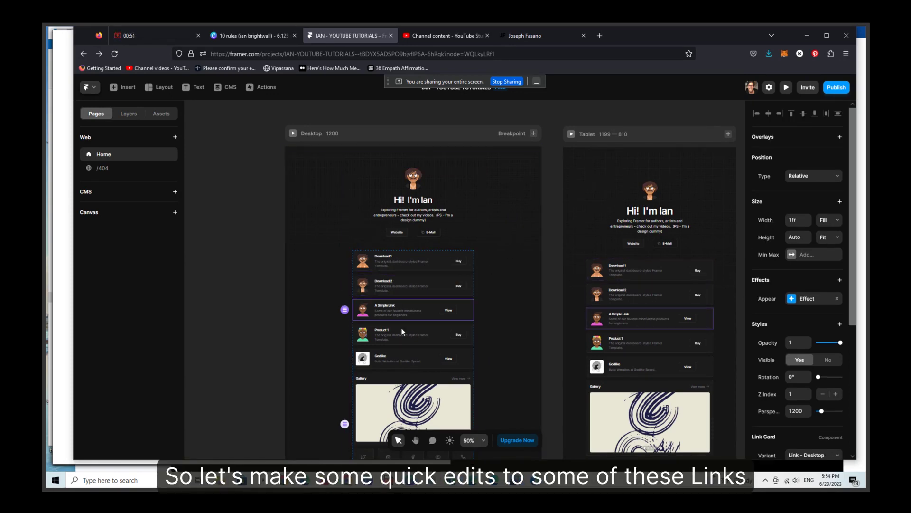
pyautogui.click(403, 334)
pyautogui.click(407, 359)
# Recheck the Download 1, Download 2 and A Simple Link card variants, ending with Download 1 selected
pyautogui.click(414, 262)
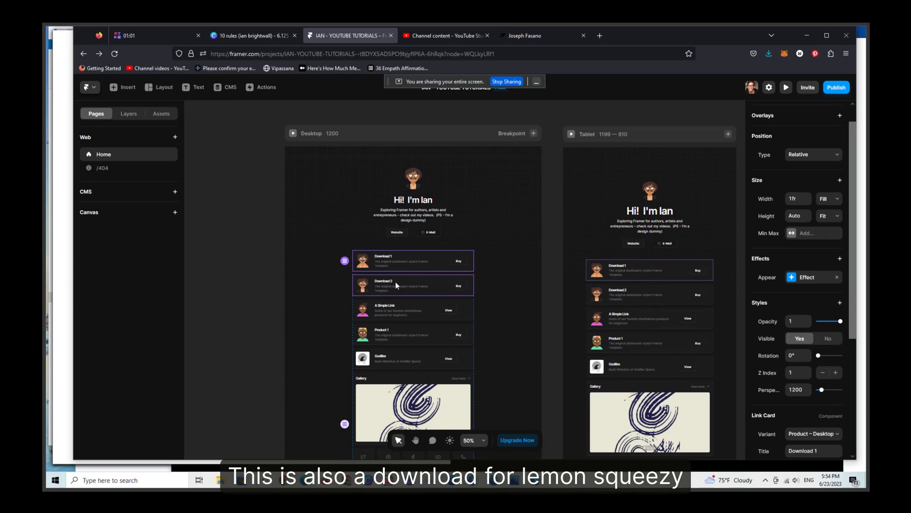
pyautogui.click(395, 281)
pyautogui.click(396, 311)
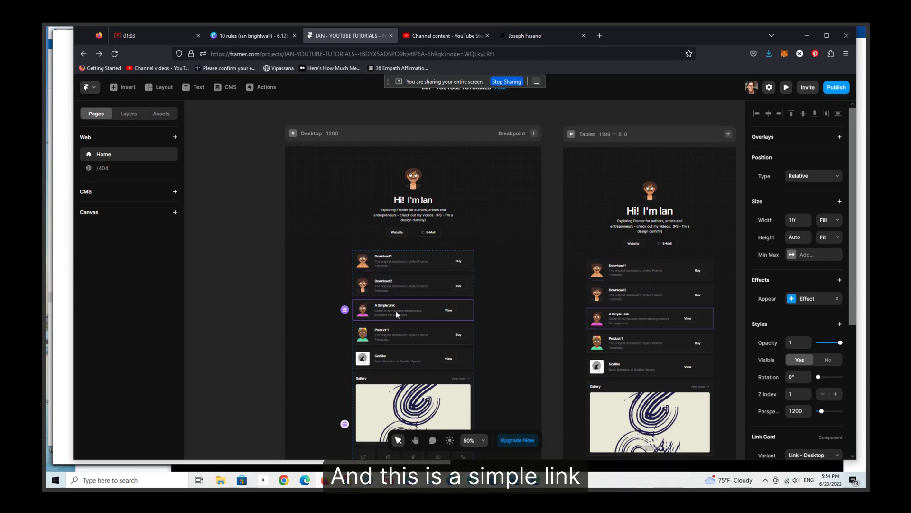
pyautogui.scroll(-2, 838, 374)
pyautogui.scroll(-3, 838, 374)
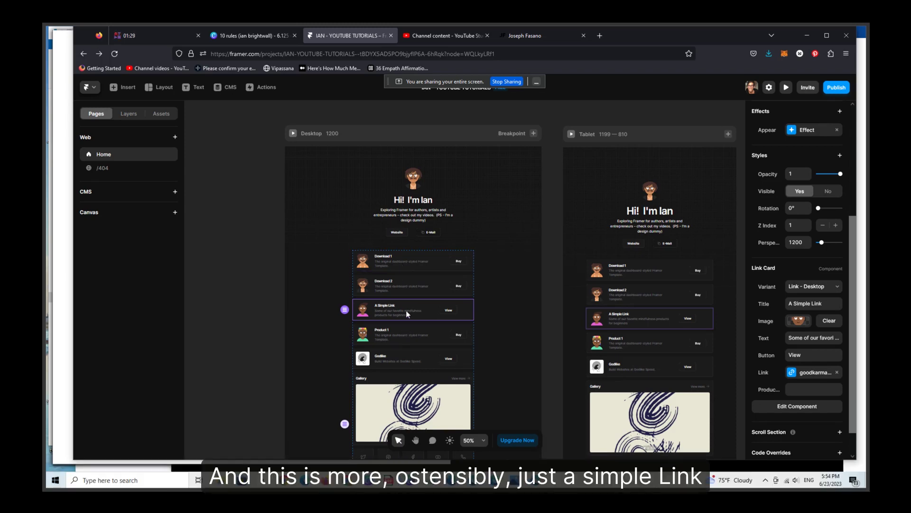
pyautogui.click(400, 261)
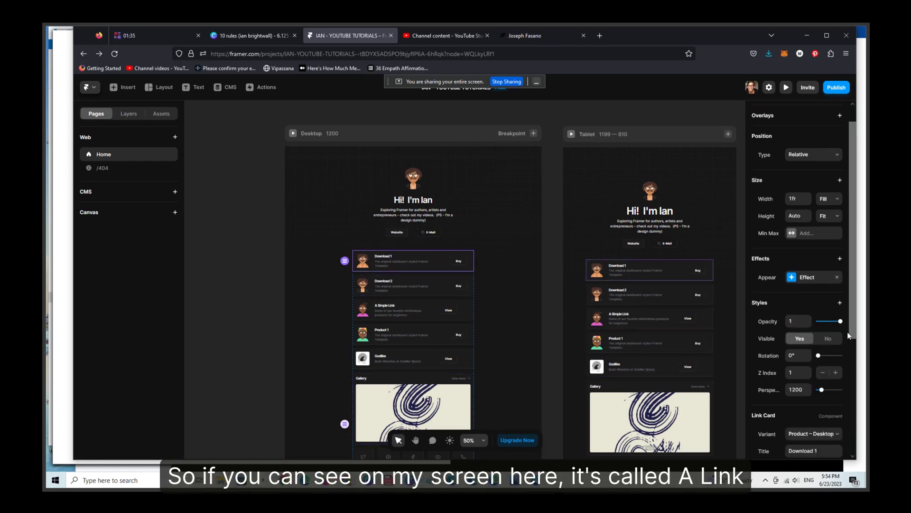
# Scroll the properties panel down to the Download 1 card's Link Card image, text, button and link fields
pyautogui.moveTo(852, 321); pyautogui.dragTo(852, 394)
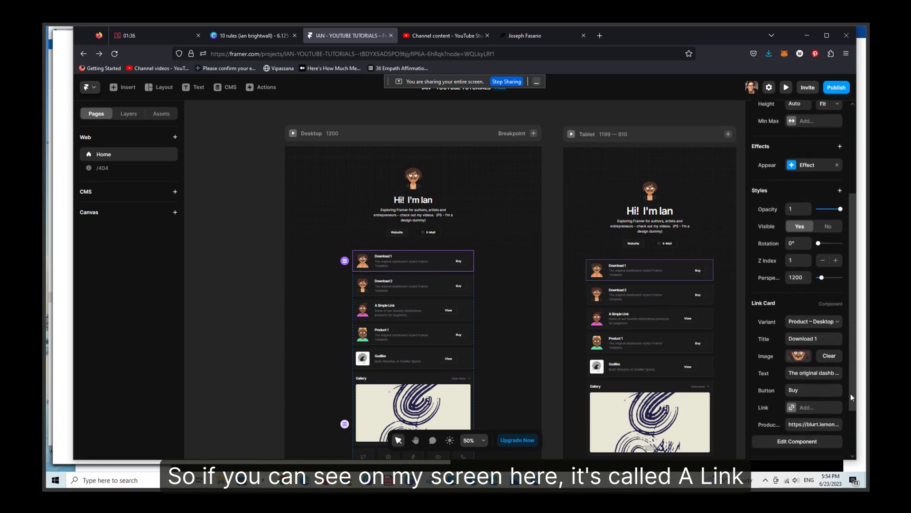
# Replace the Download 1 card's avatar image with the uploaded serious.png
pyautogui.click(802, 359)
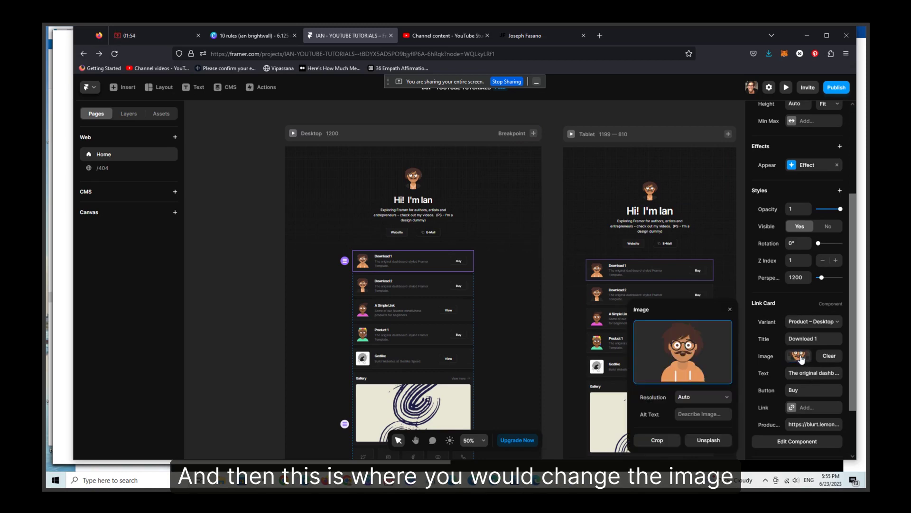
pyautogui.click(688, 359)
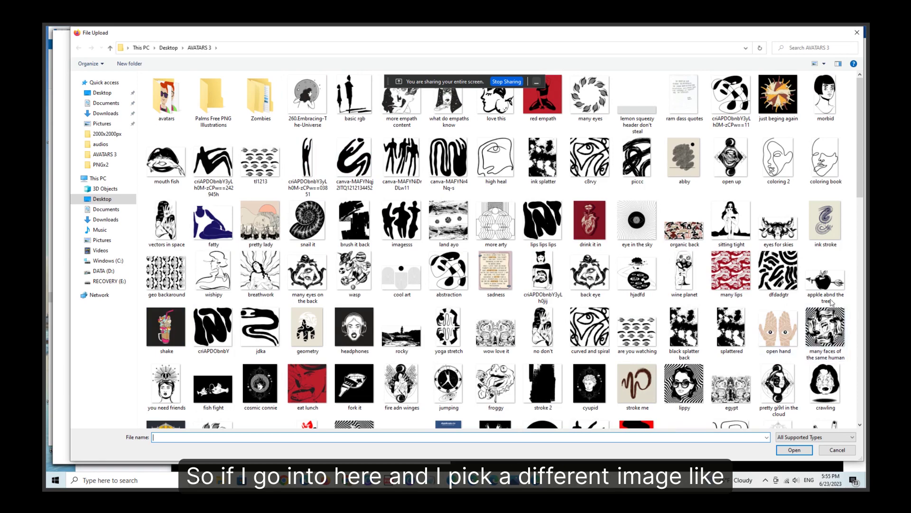
pyautogui.scroll(-10, 474, 264)
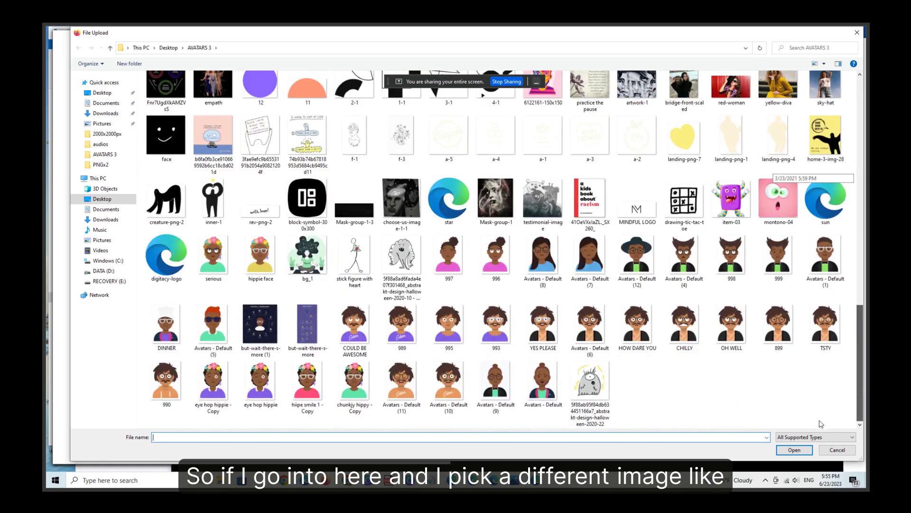
pyautogui.click(213, 256)
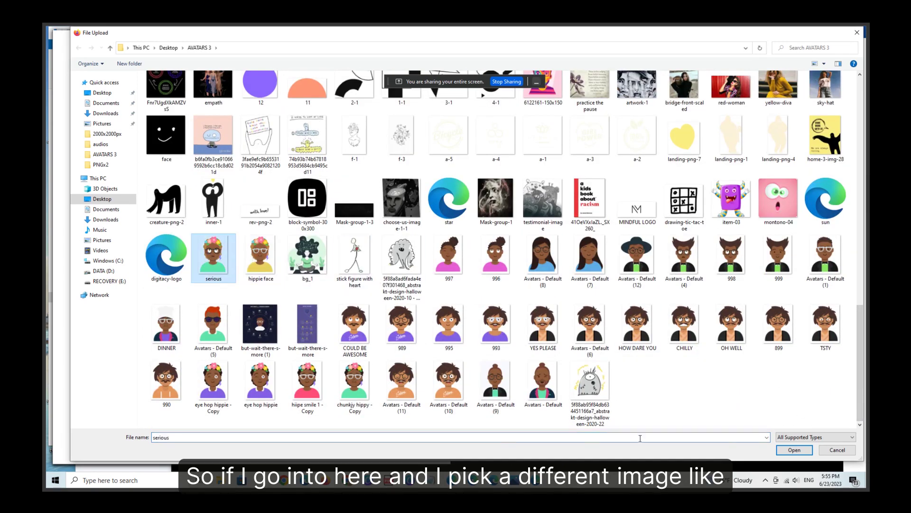
pyautogui.click(788, 449)
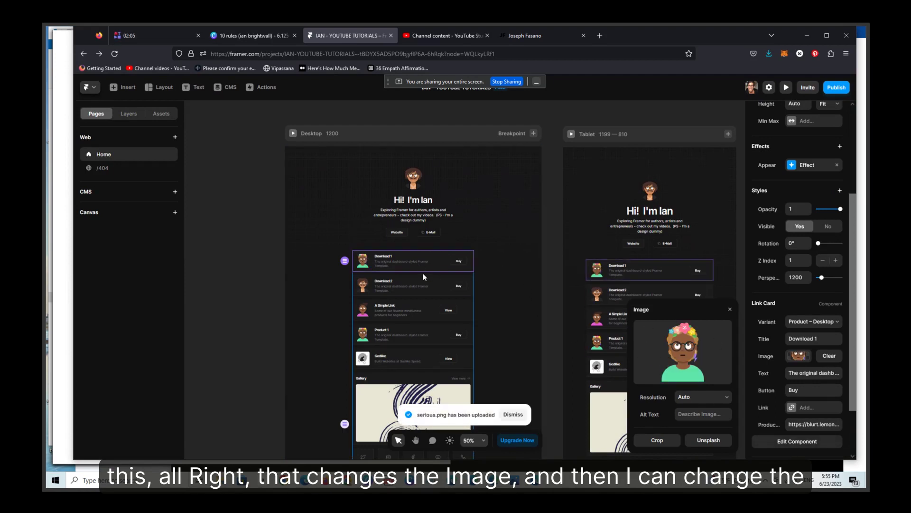
# Change the first card's title from 'Download 1' to 'Lemon Squeezy Product'
pyautogui.click(822, 338)
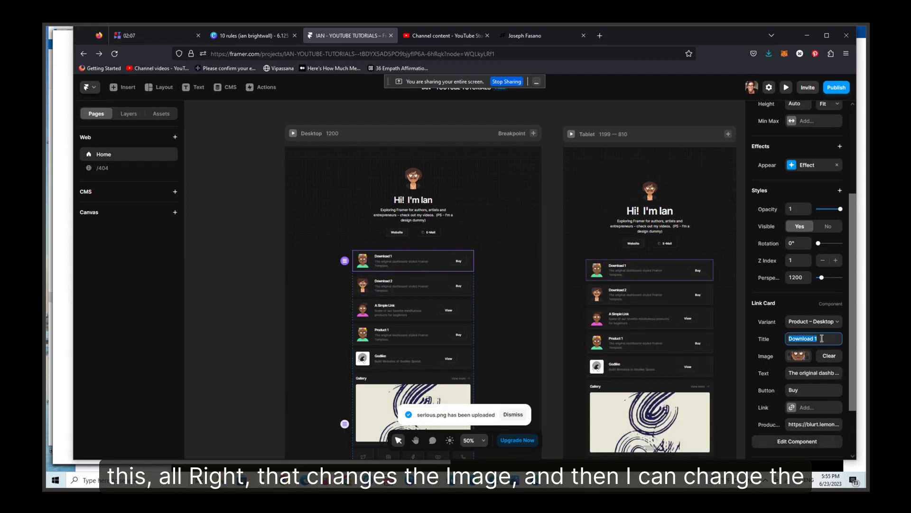
pyautogui.press('BackSpace')
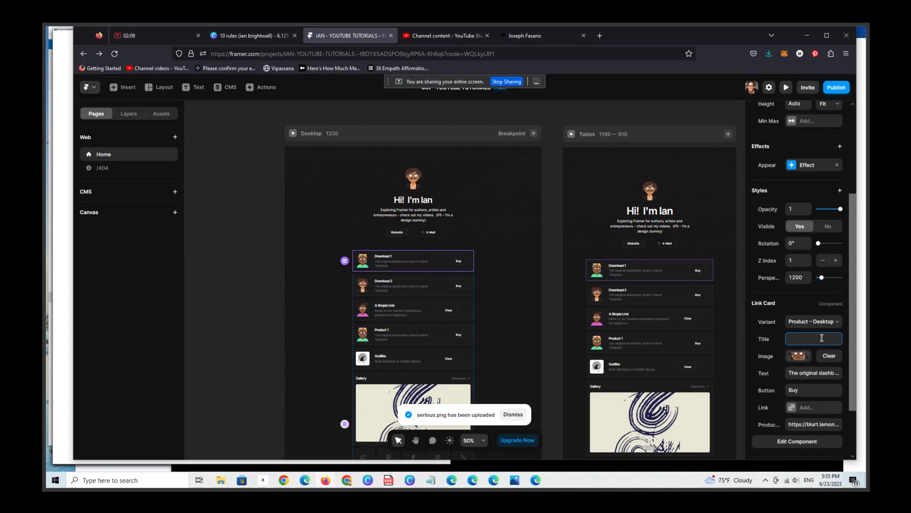
pyautogui.write('Lemon Squeezy')
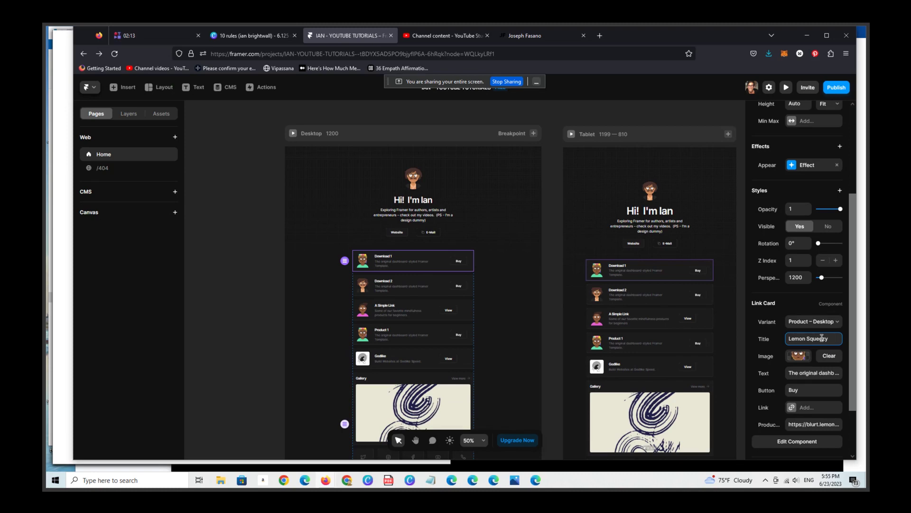
pyautogui.write(' Product')
# Set the card's text to 'you should be able to buy this in a pop up modal' and clear the Buy label
pyautogui.click(798, 373)
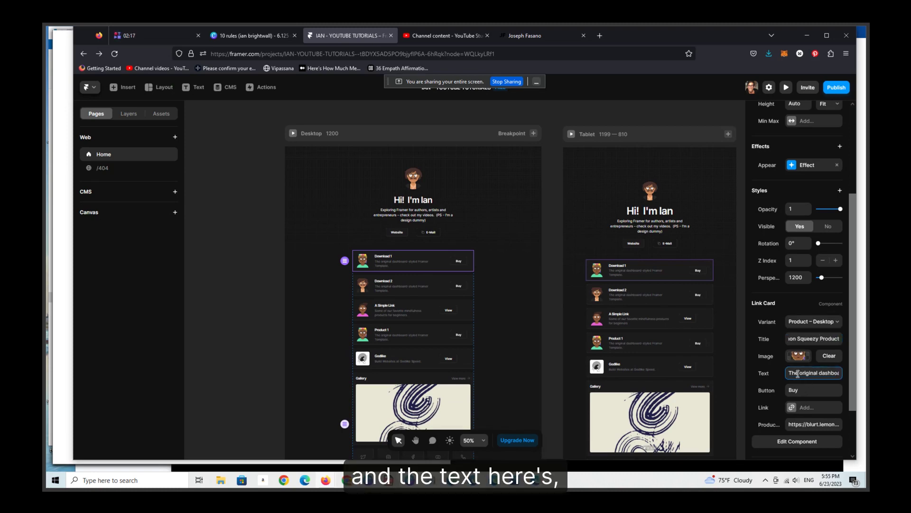
pyautogui.hotkey('ctrl', 'a')
pyautogui.press('BackSpace')
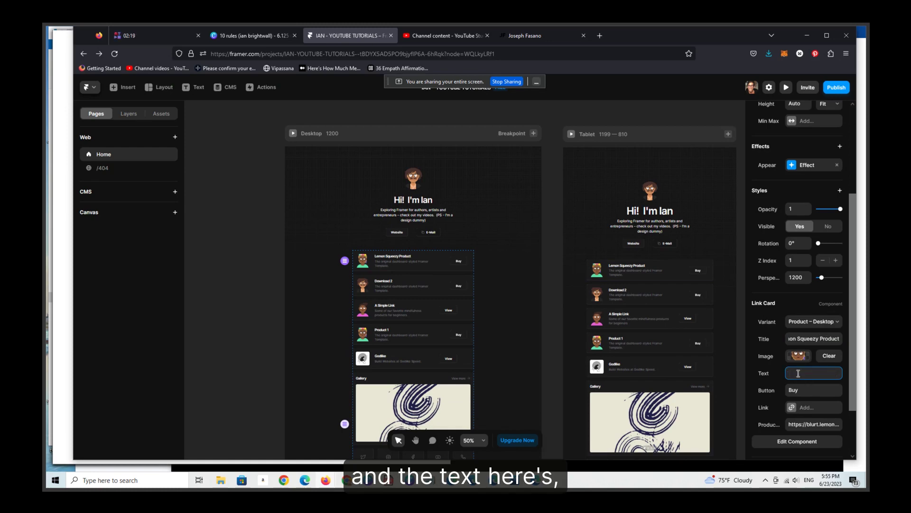
pyautogui.write('you')
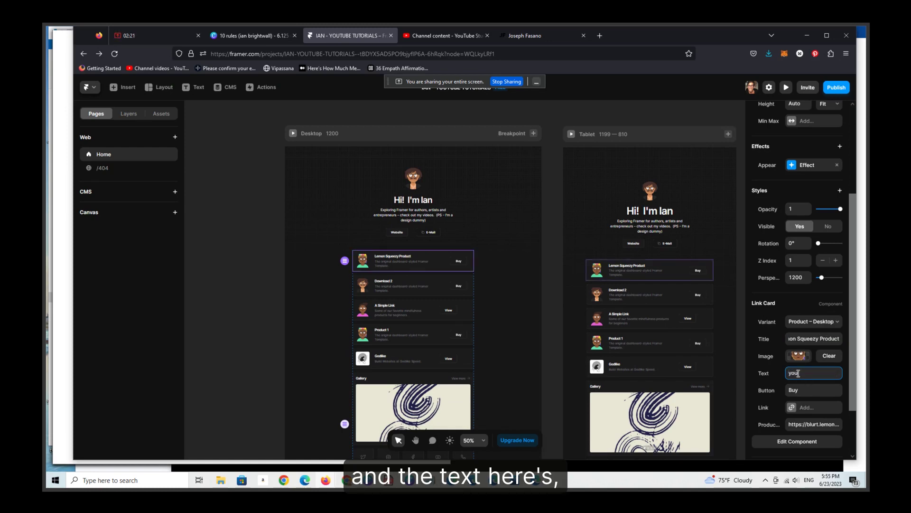
pyautogui.write(' should be able to b')
pyautogui.write('uy this in a p')
pyautogui.write('op up')
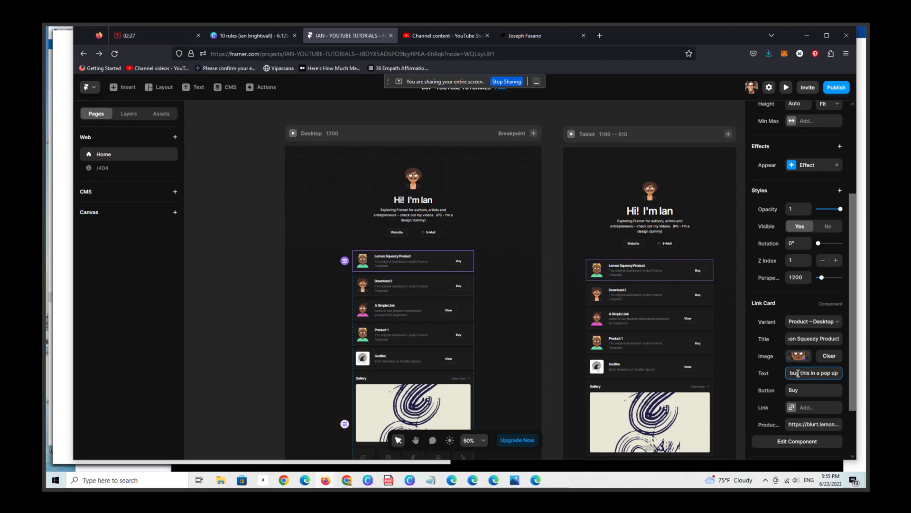
pyautogui.write(' modal')
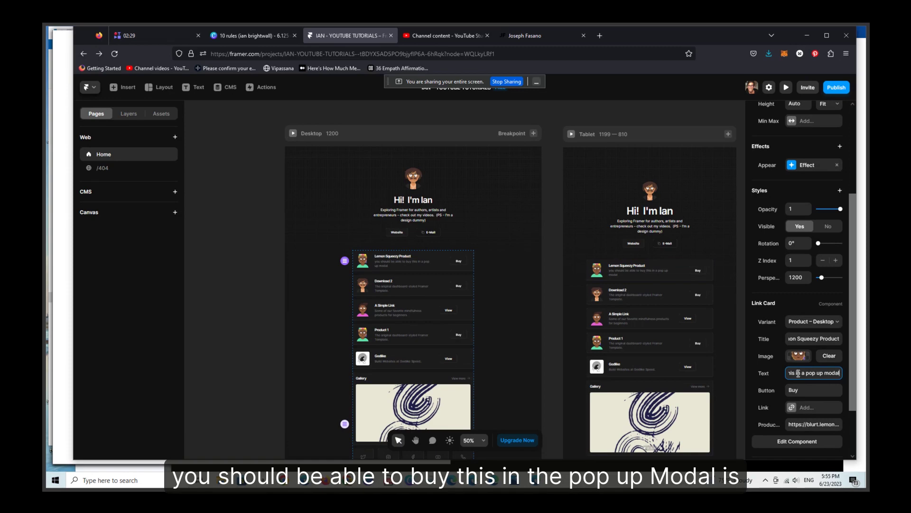
pyautogui.click(810, 389)
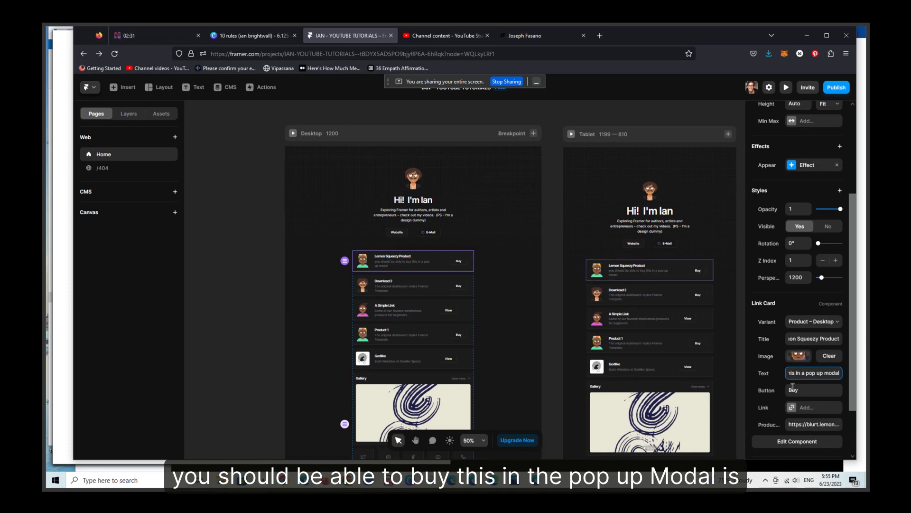
pyautogui.press('BackSpace')
# Label the button 'Get It!' and check the end of the Lemon Squeezy product URL
pyautogui.write('Get ')
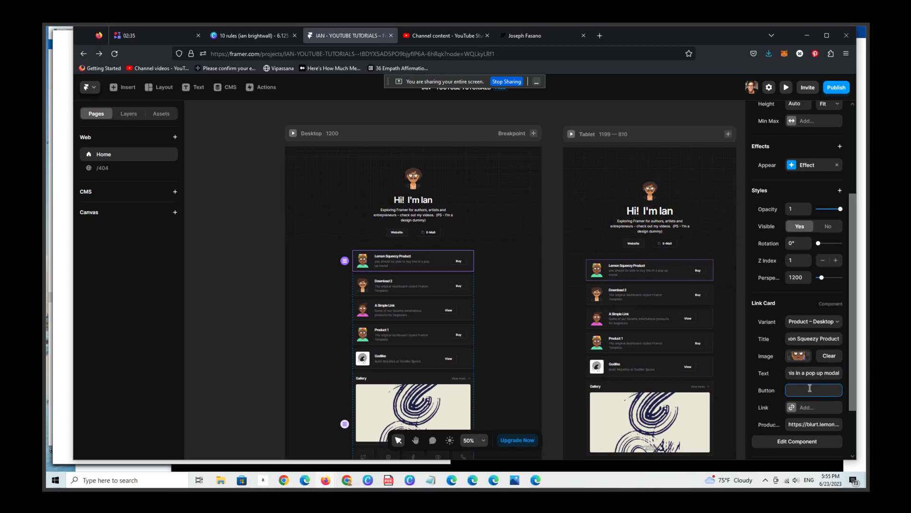
pyautogui.write('It!')
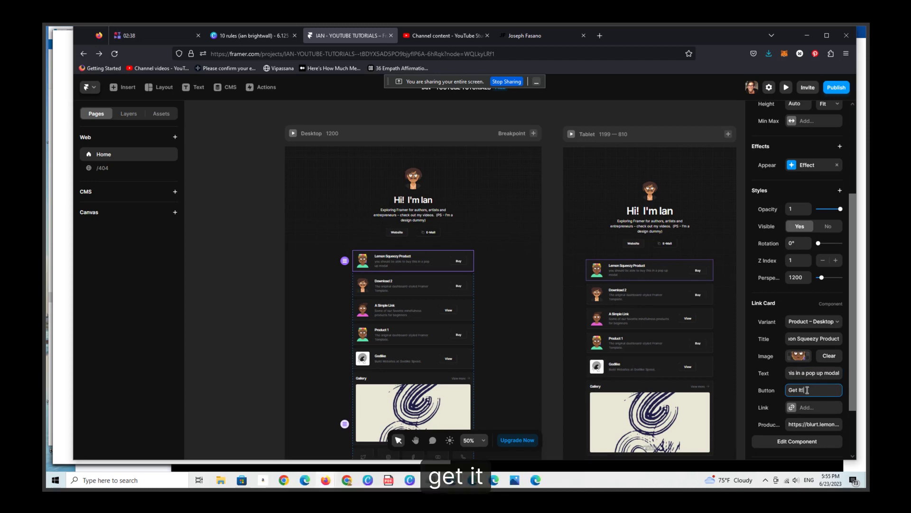
pyautogui.click(806, 425)
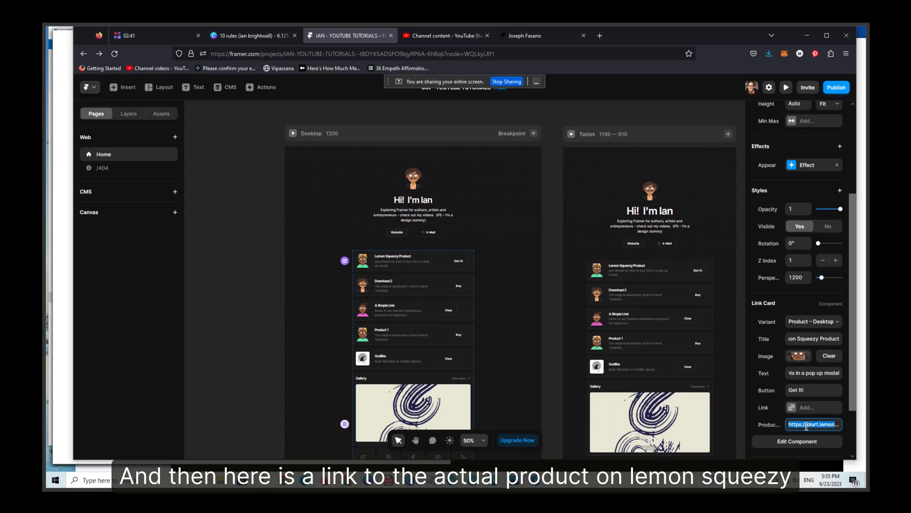
pyautogui.press('End')
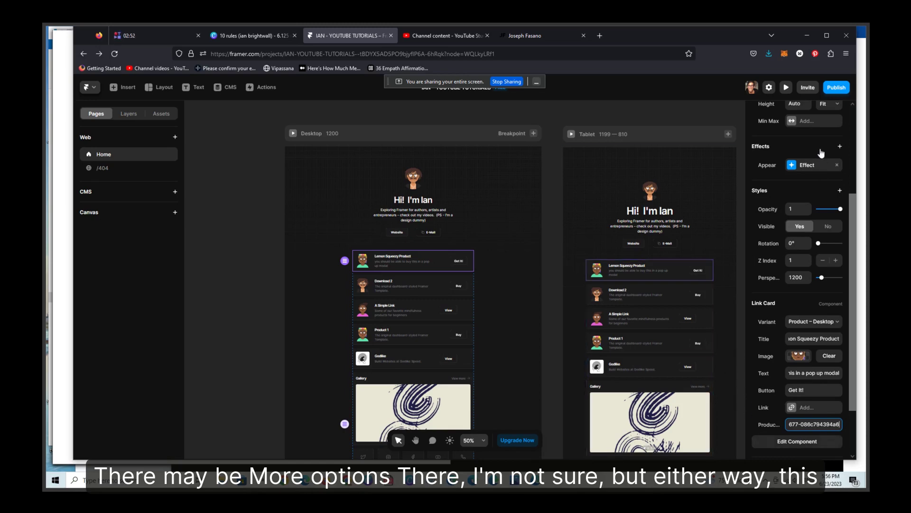
# Publish the site and open its live framer.app page in a new tab
pyautogui.click(845, 85)
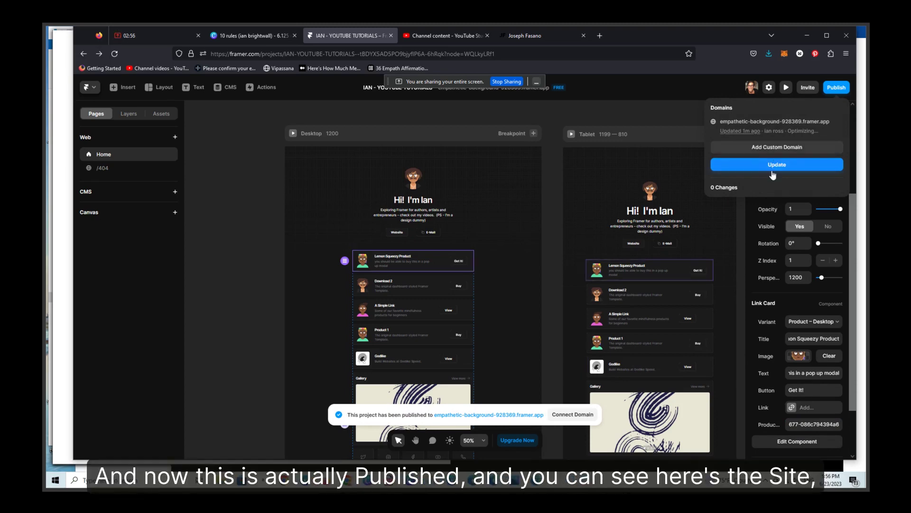
pyautogui.click(756, 125)
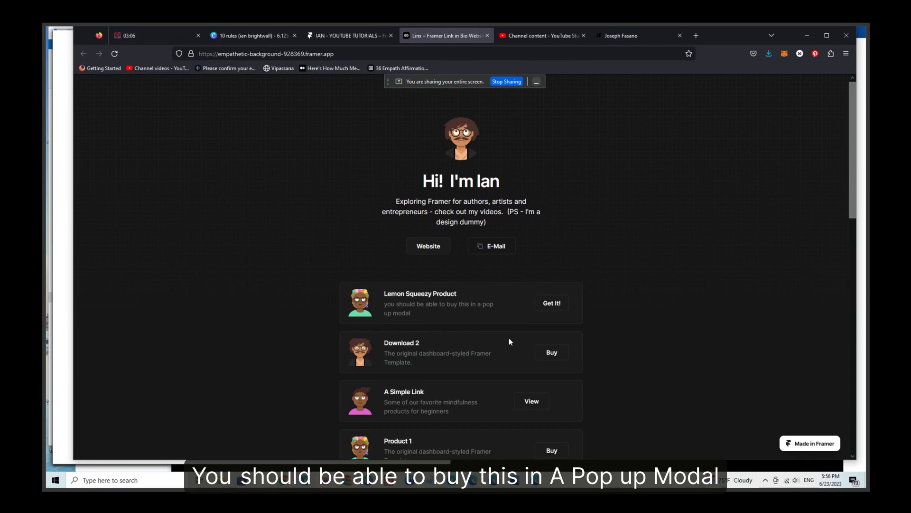
# Test the live Lemon Squeezy Product card's Get It! button to bring up the pop-up
pyautogui.click(552, 302)
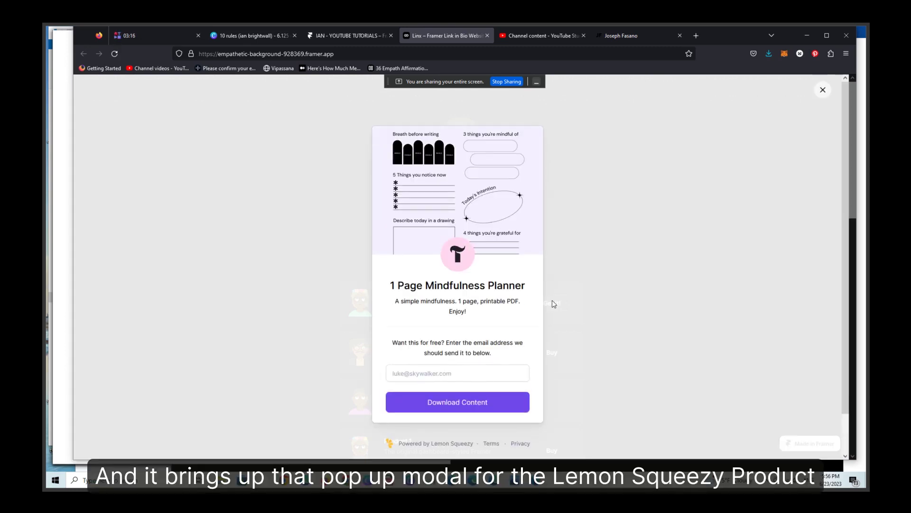
# Enter an email address from autofill and request the free planner with Download Content
pyautogui.click(488, 367)
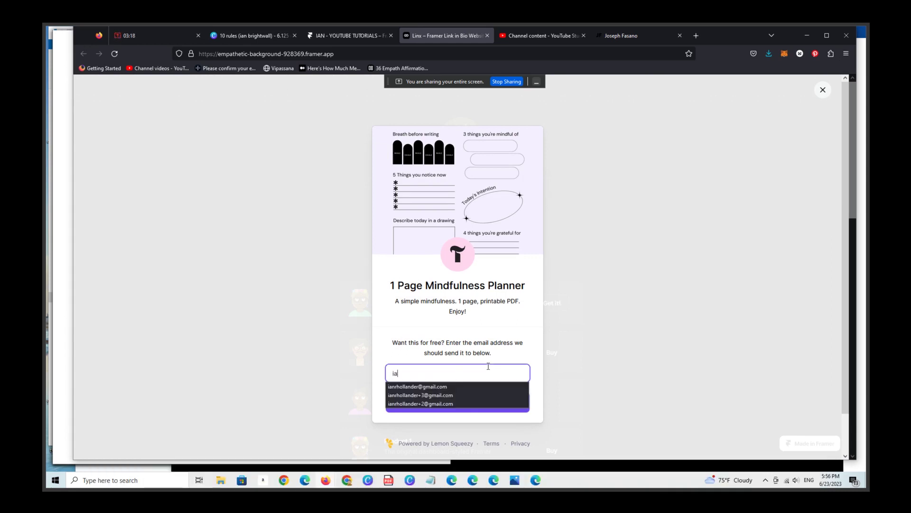
pyautogui.write('nrhol')
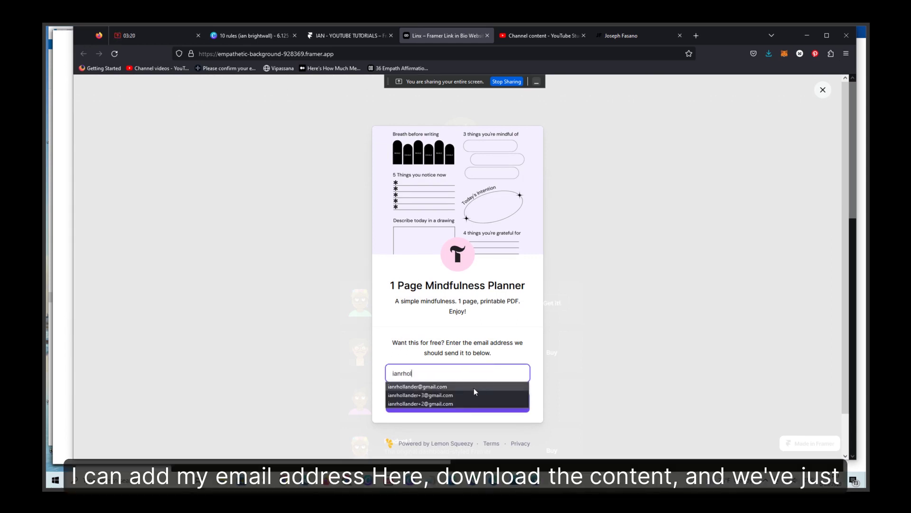
pyautogui.click(474, 387)
pyautogui.click(475, 404)
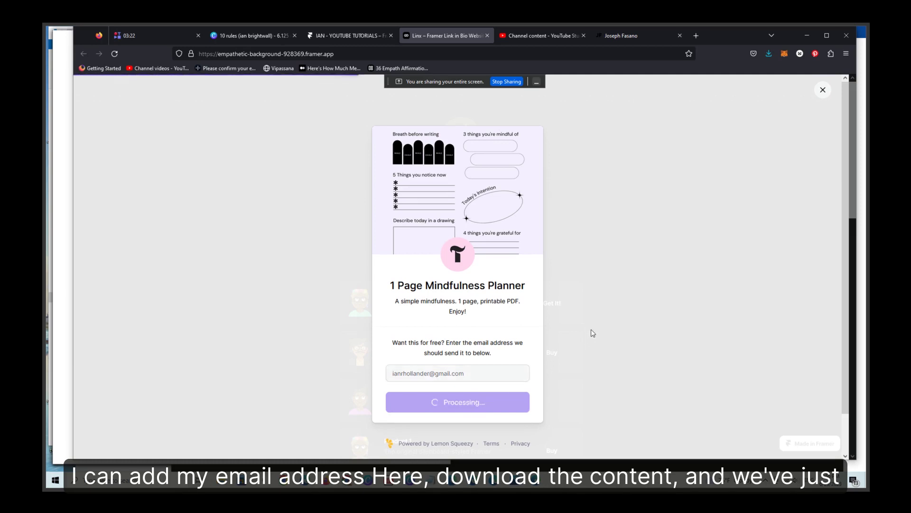